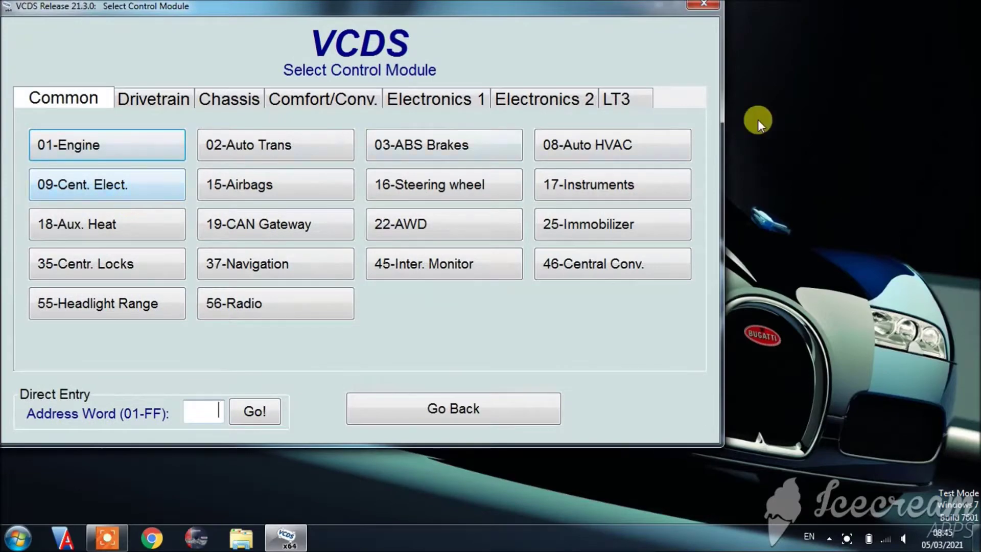
Step: Open the 91-Engine controller from the LT3 modules and read its fault codes
{"action": "left_click", "coordinate": [628, 100]}
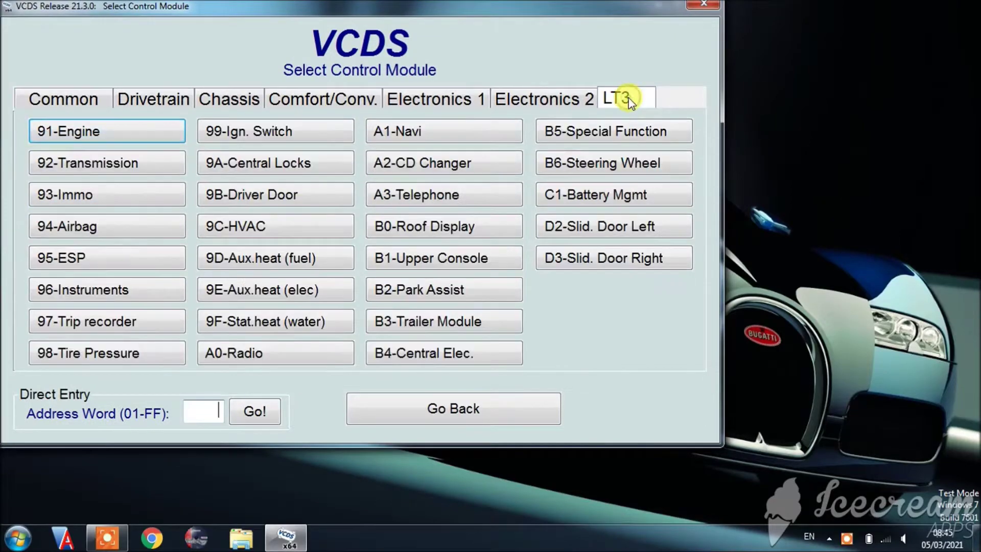
{"action": "left_click", "coordinate": [133, 126]}
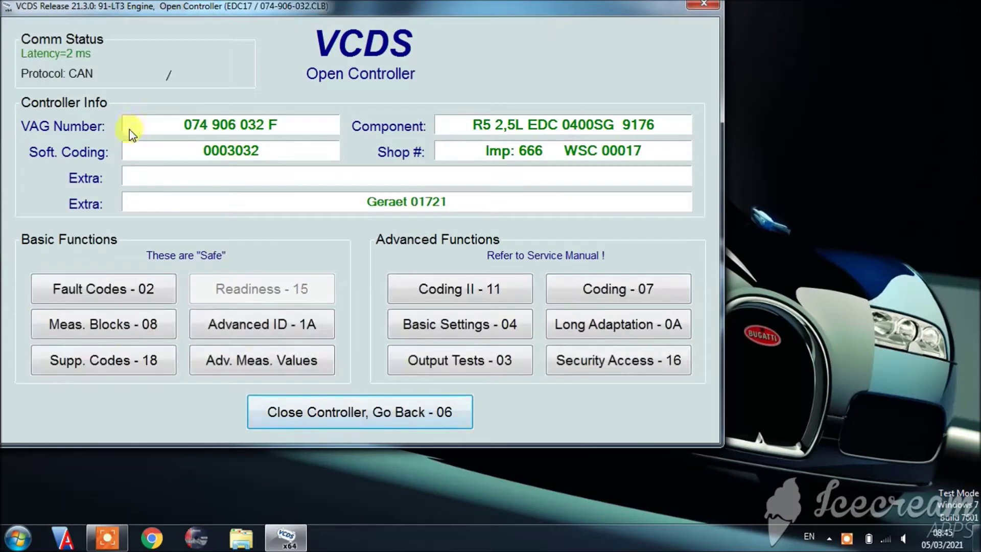
{"action": "left_click", "coordinate": [121, 290]}
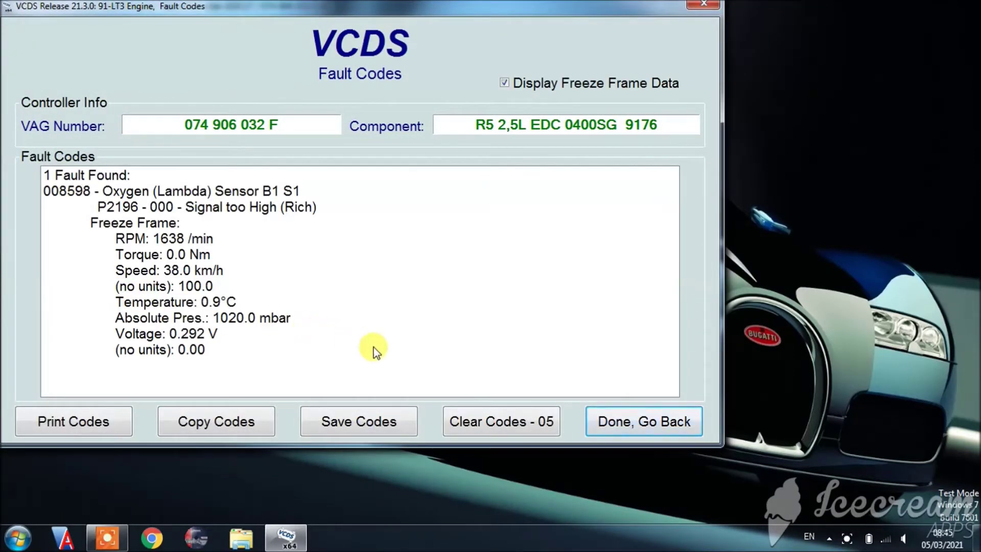
Step: Erase the engine controller's stored fault codes and return to its function overview
{"action": "left_click", "coordinate": [464, 422]}
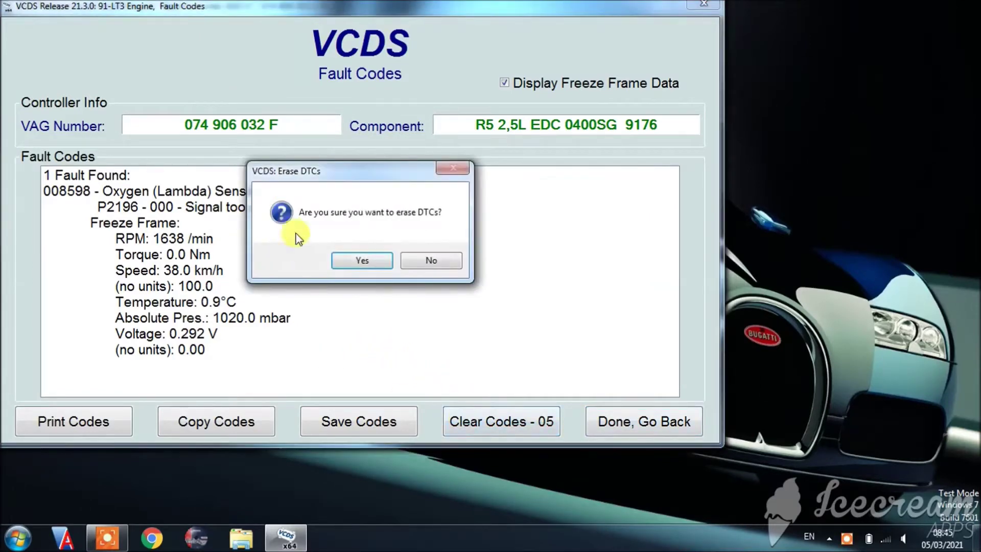
{"action": "left_click", "coordinate": [374, 270]}
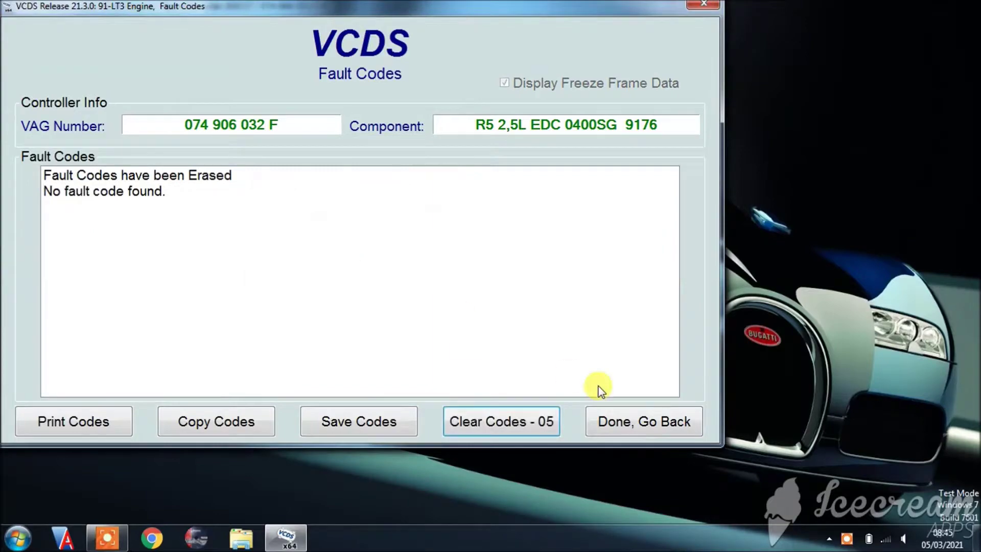
{"action": "left_click", "coordinate": [604, 418]}
Step: Check which documented basic settings groups are offered for the engine controller
{"action": "left_click", "coordinate": [456, 315]}
{"action": "left_click", "coordinate": [417, 280]}
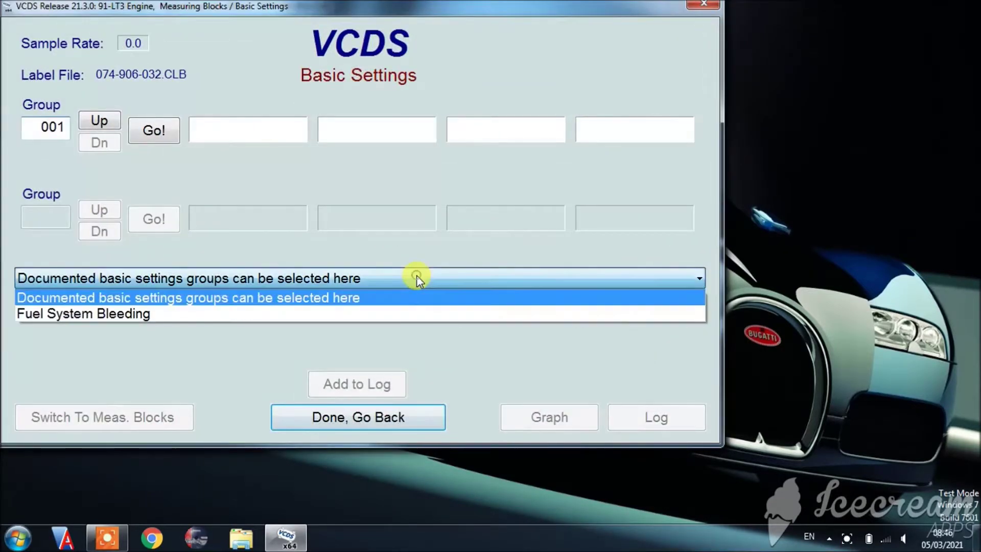
{"action": "left_click", "coordinate": [416, 276]}
{"action": "left_click", "coordinate": [378, 418]}
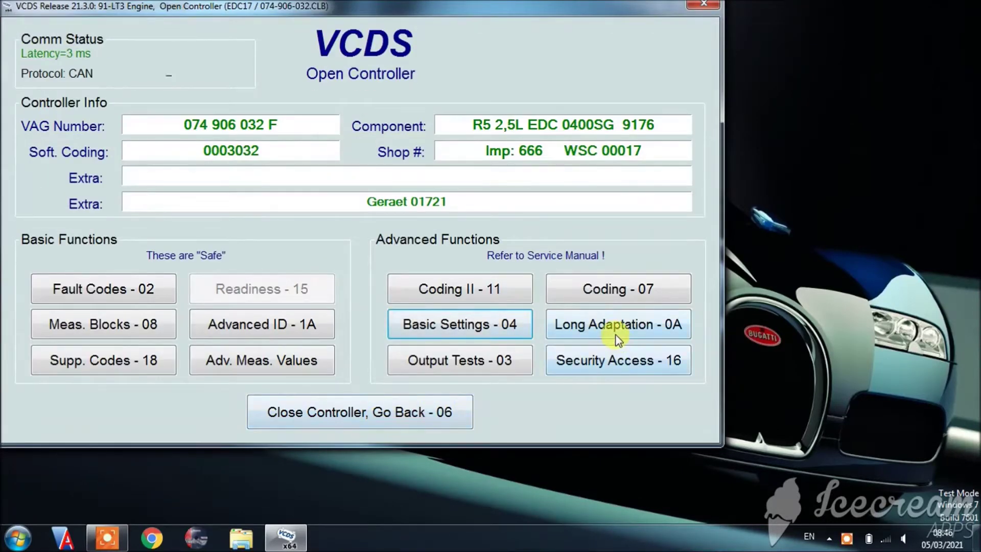
Step: Load the Carbon Mass (ECM/DPF Replacement) channel in the engine's Long Adaptation function
{"action": "left_click", "coordinate": [617, 339]}
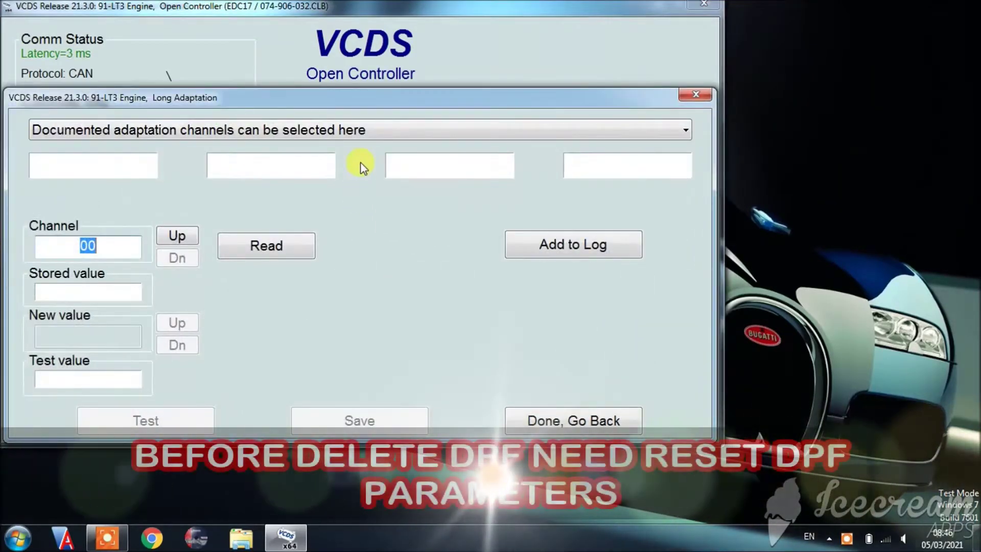
{"action": "left_click", "coordinate": [358, 131]}
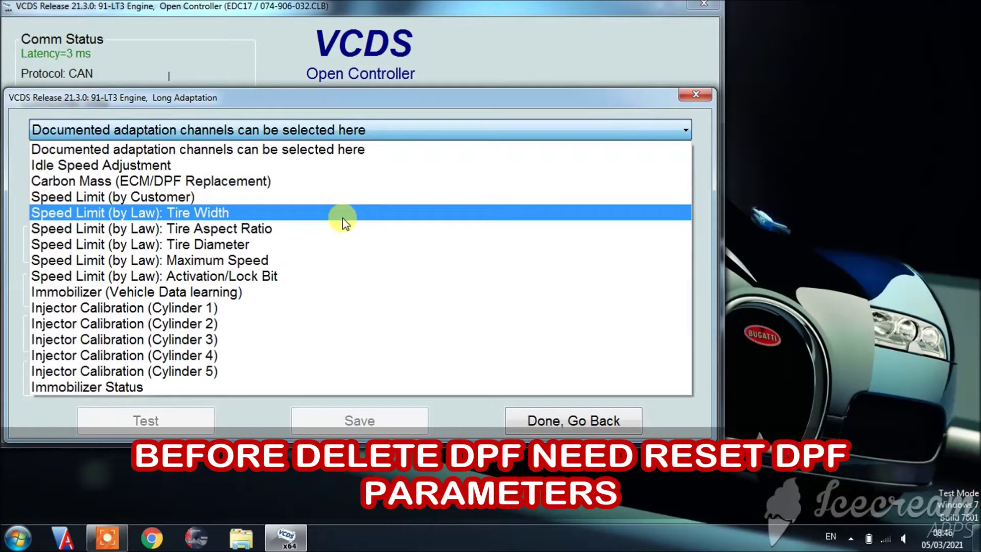
{"action": "left_click", "coordinate": [227, 183]}
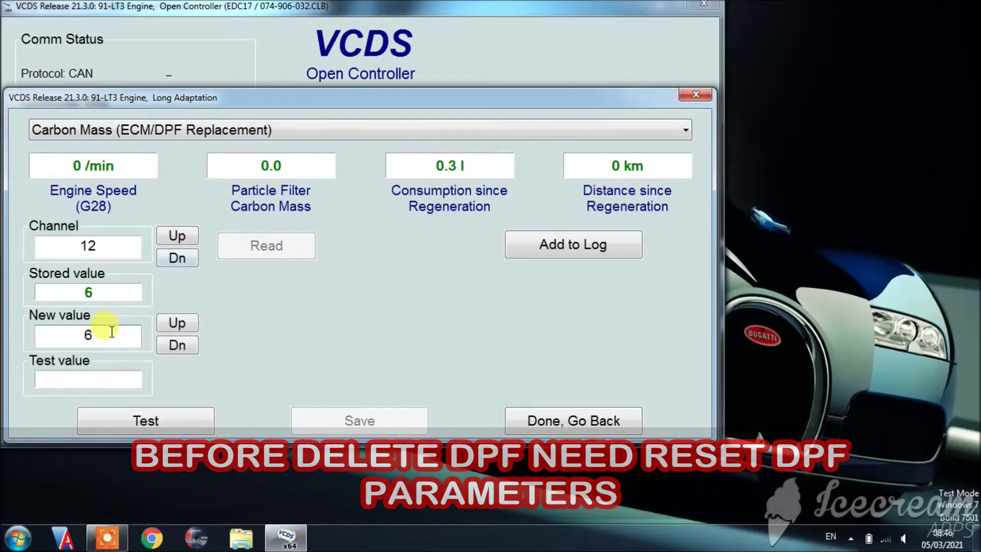
Step: Set the carbon mass adaptation's new value to 0, test it and save it to the controller
{"action": "left_click", "coordinate": [111, 337]}
{"action": "left_click_drag", "start_coordinate": [111, 337], "coordinate": [70, 336]}
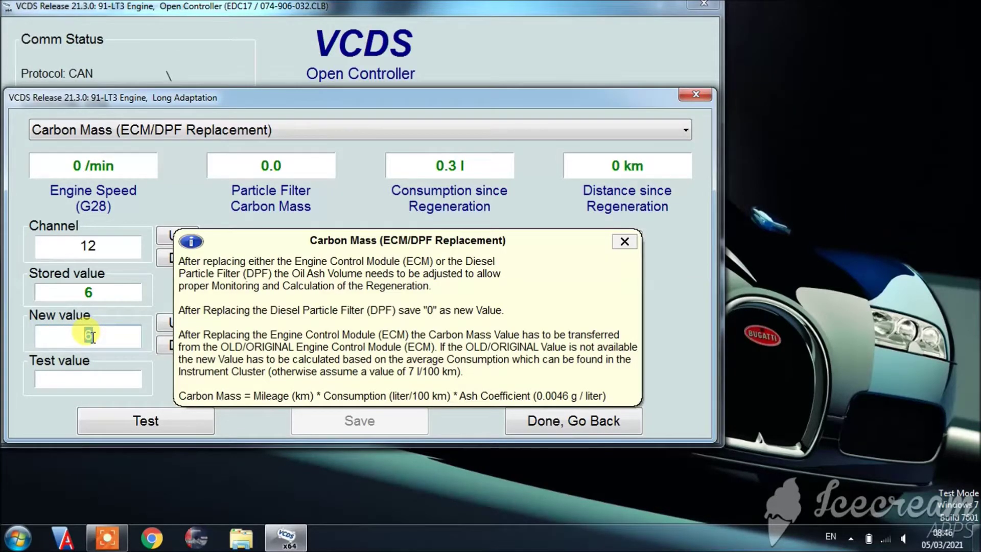
{"action": "type", "text": "0"}
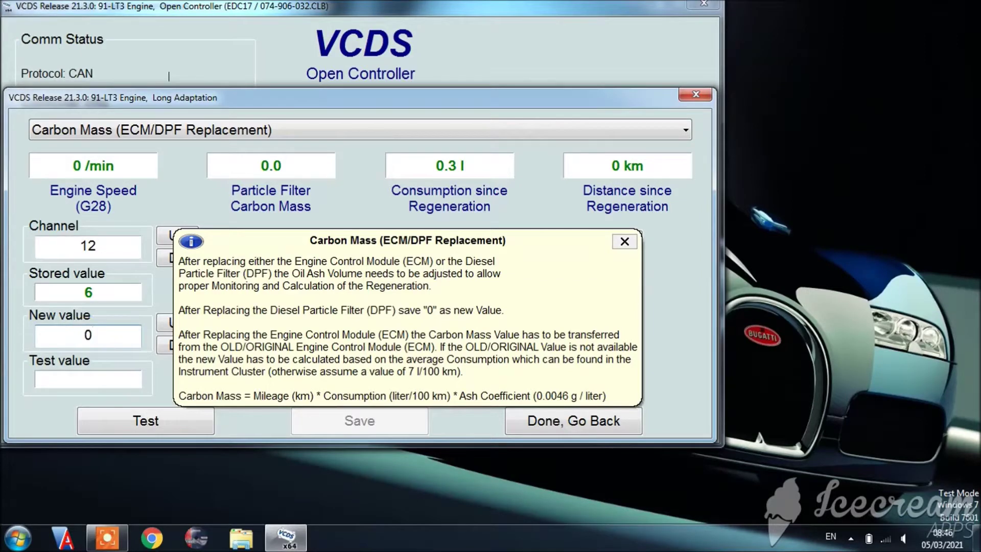
{"action": "left_click", "coordinate": [144, 421]}
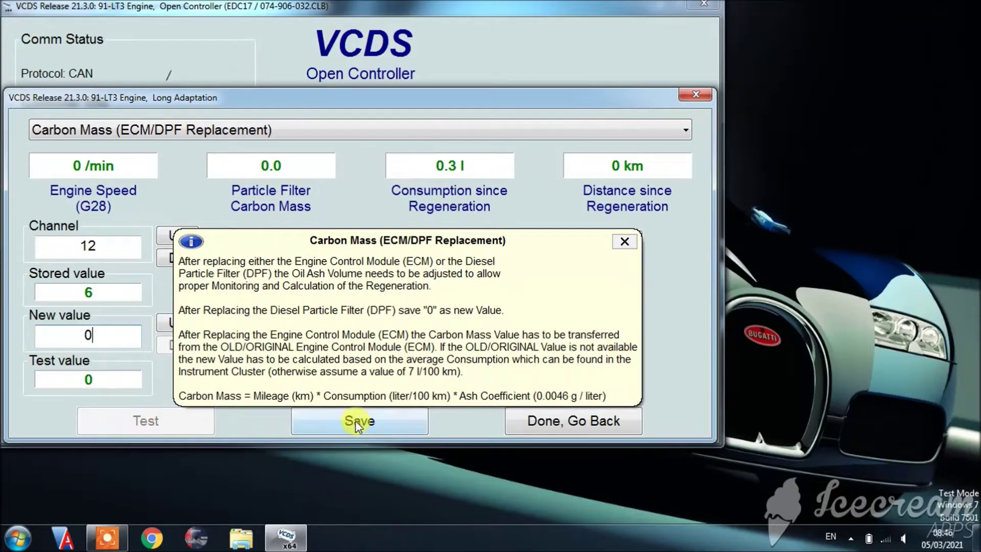
{"action": "left_click", "coordinate": [357, 422]}
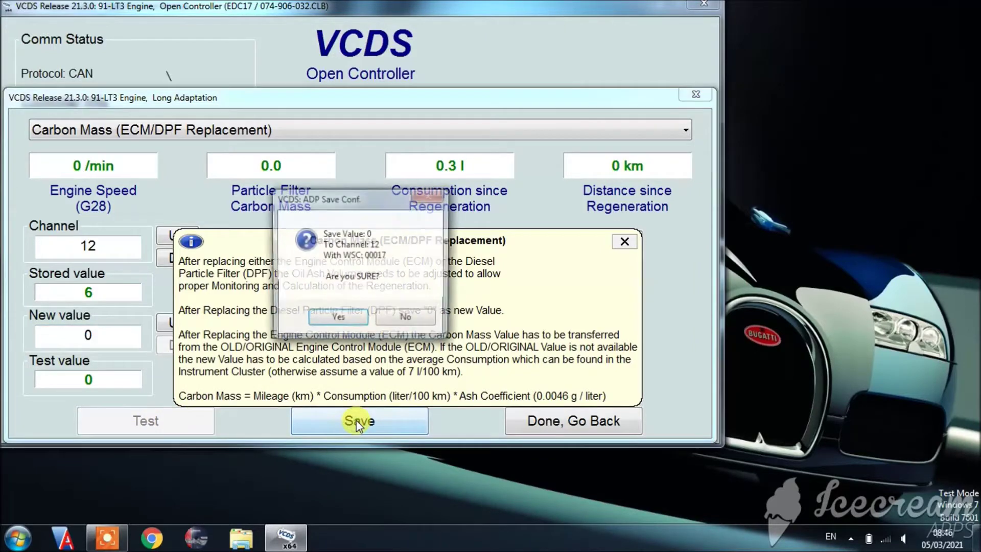
{"action": "left_click", "coordinate": [333, 319]}
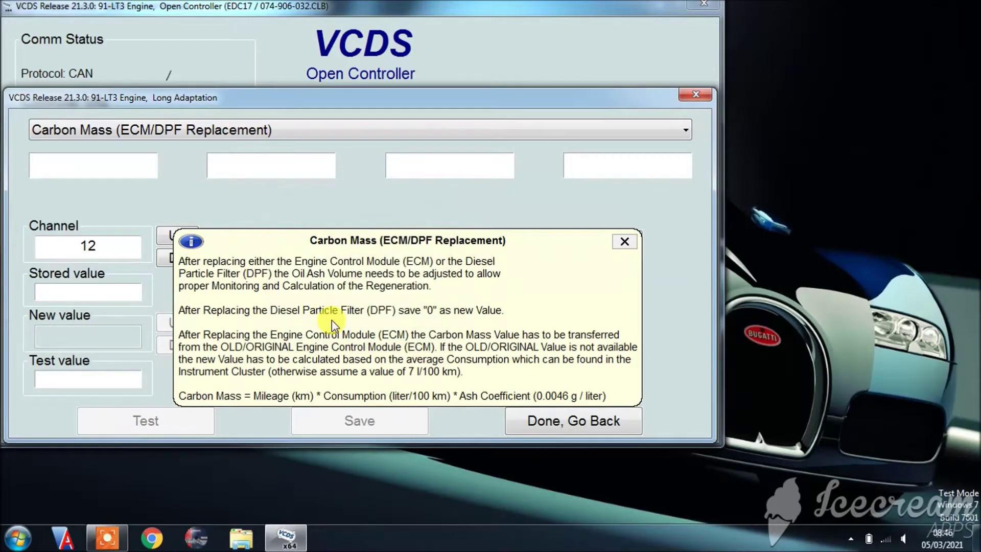
Step: Close the engine controller session and exit VCDS
{"action": "left_click", "coordinate": [553, 431]}
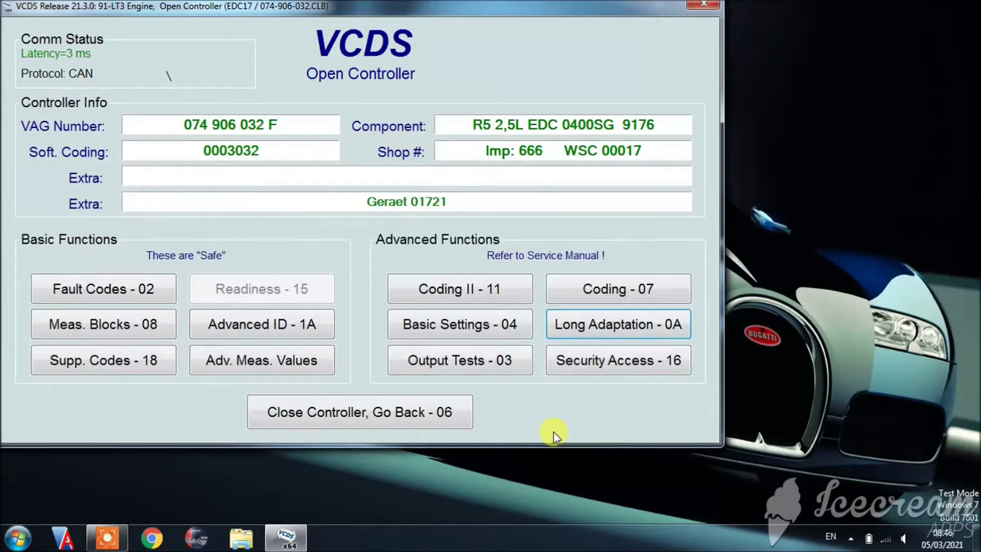
{"action": "left_click", "coordinate": [386, 418]}
{"action": "left_click", "coordinate": [385, 418]}
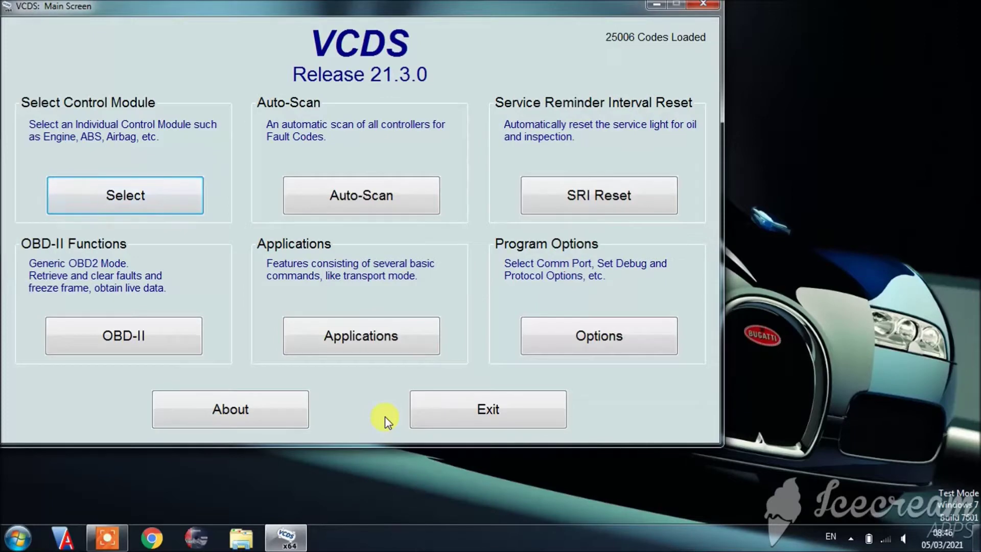
{"action": "left_click", "coordinate": [430, 421]}
{"action": "left_click", "coordinate": [113, 544]}
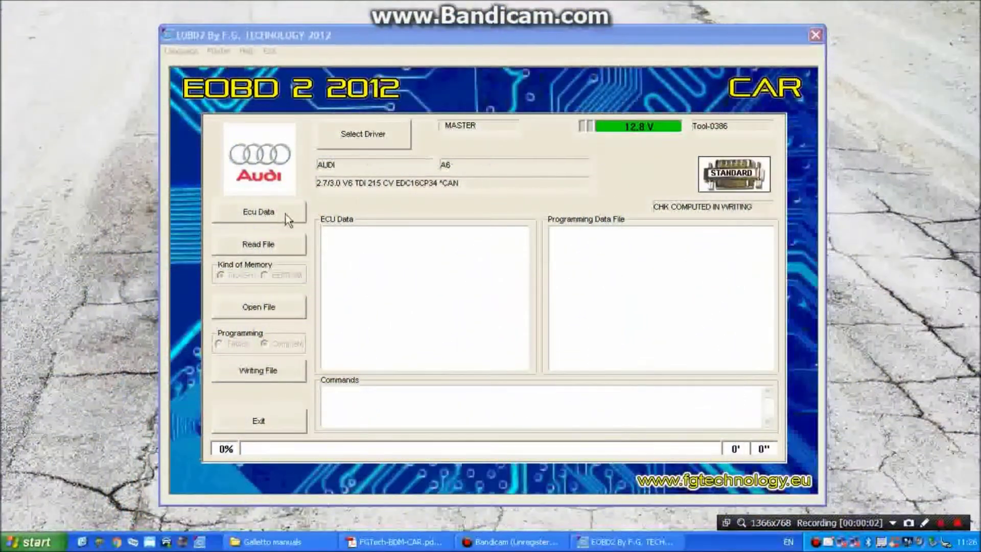
Step: In EOBD2 by F.G. Technology, select the BDM/JTAG driver MPC 55x/56x under BDM MPC
{"action": "left_click", "coordinate": [351, 141]}
{"action": "left_click", "coordinate": [735, 111]}
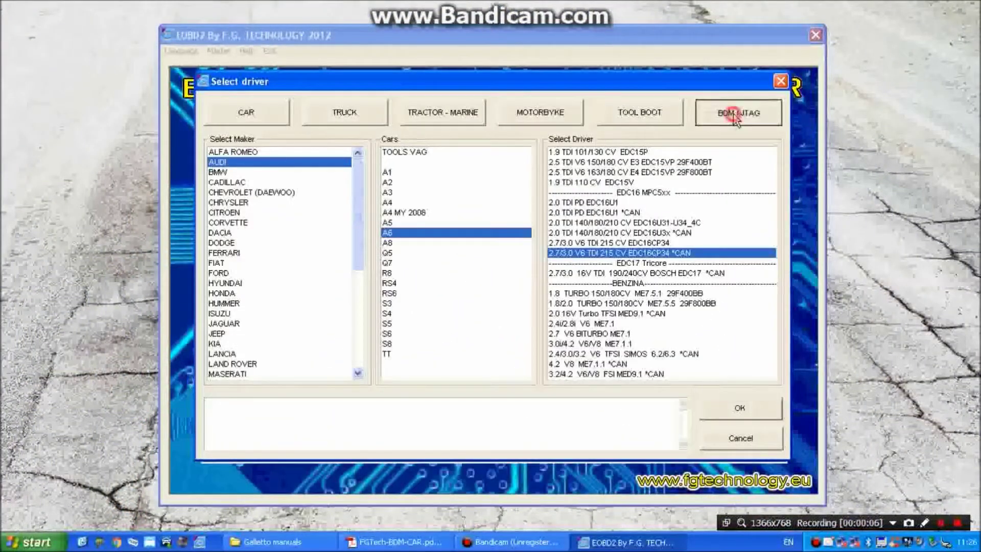
{"action": "left_click", "coordinate": [311, 152]}
{"action": "left_click", "coordinate": [414, 153]}
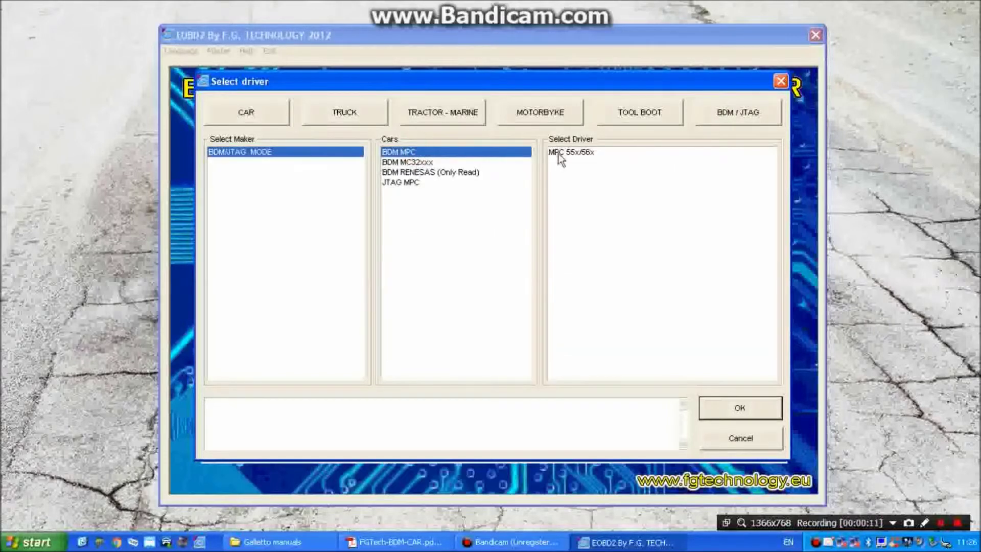
{"action": "left_click", "coordinate": [562, 153]}
{"action": "left_click", "coordinate": [740, 408]}
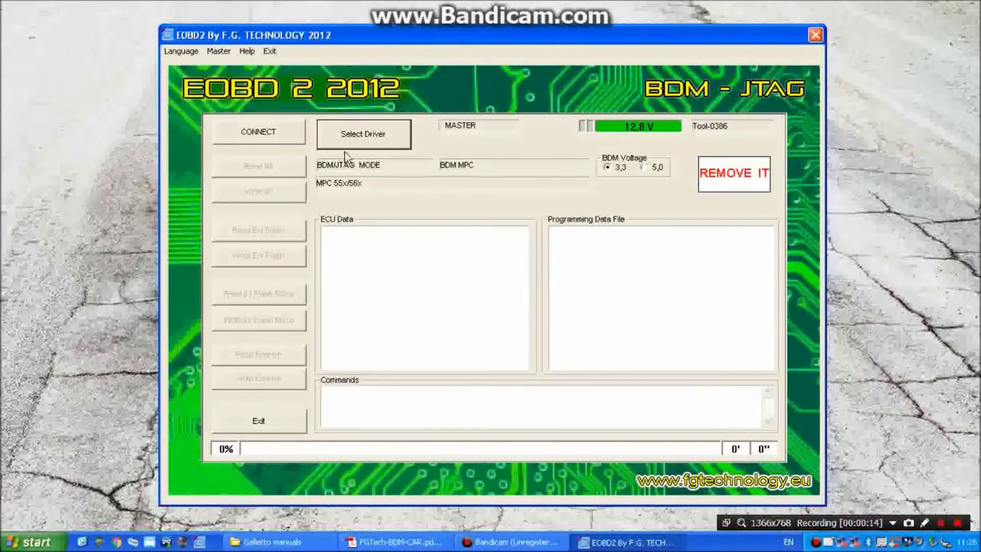
Step: Connect to the ECU and read all its memory, saving it as "VW Crafter 2,5 2005 EDC16CP" in the VW Crafter 2,5 2005 folder
{"action": "left_click", "coordinate": [258, 132]}
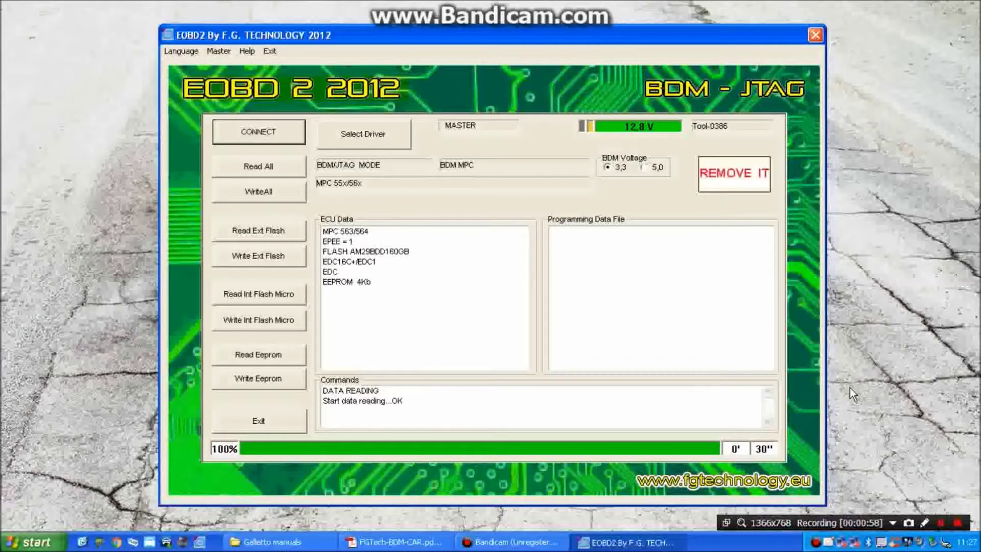
{"action": "left_click", "coordinate": [261, 166]}
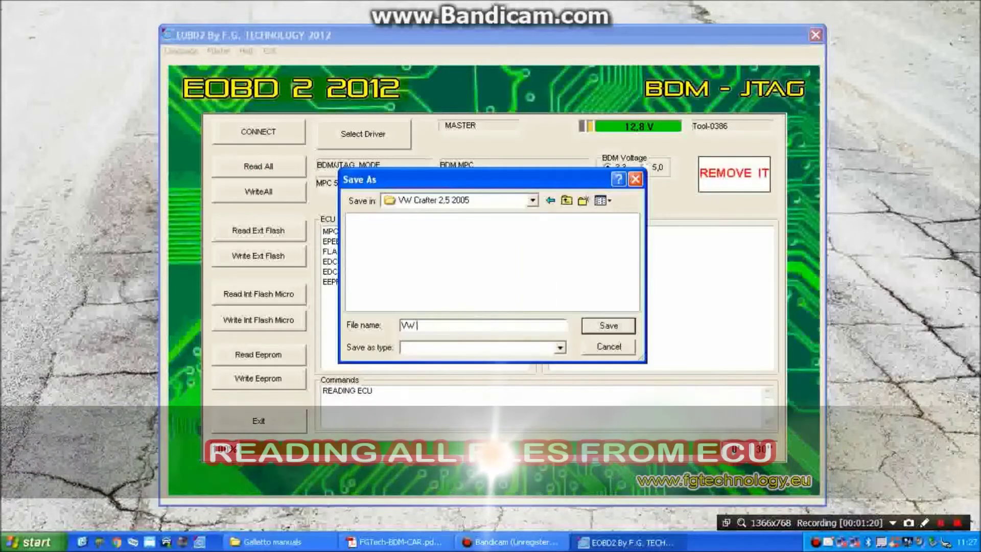
{"action": "type", "text": "Crafter 2,5"}
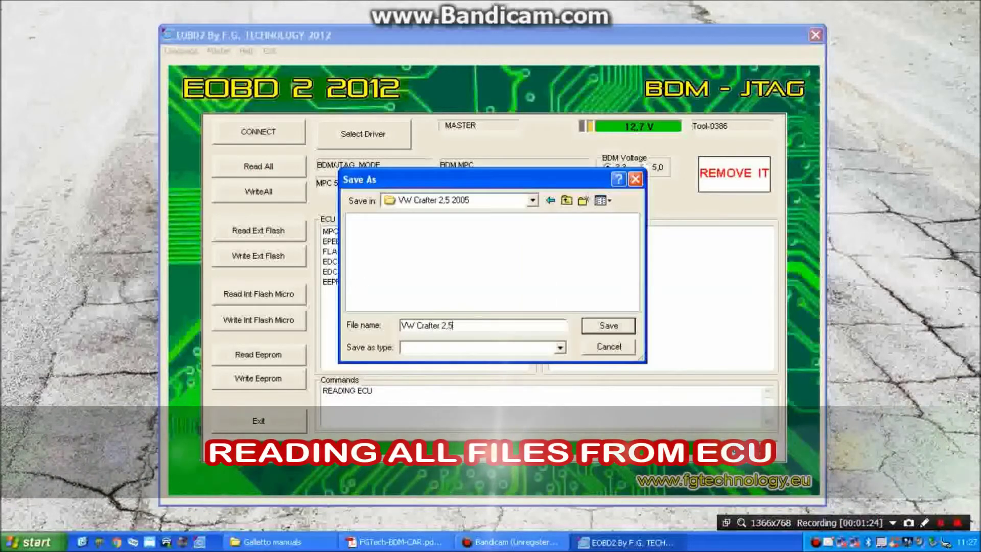
{"action": "type", "text": " 2005 EDC16CP"}
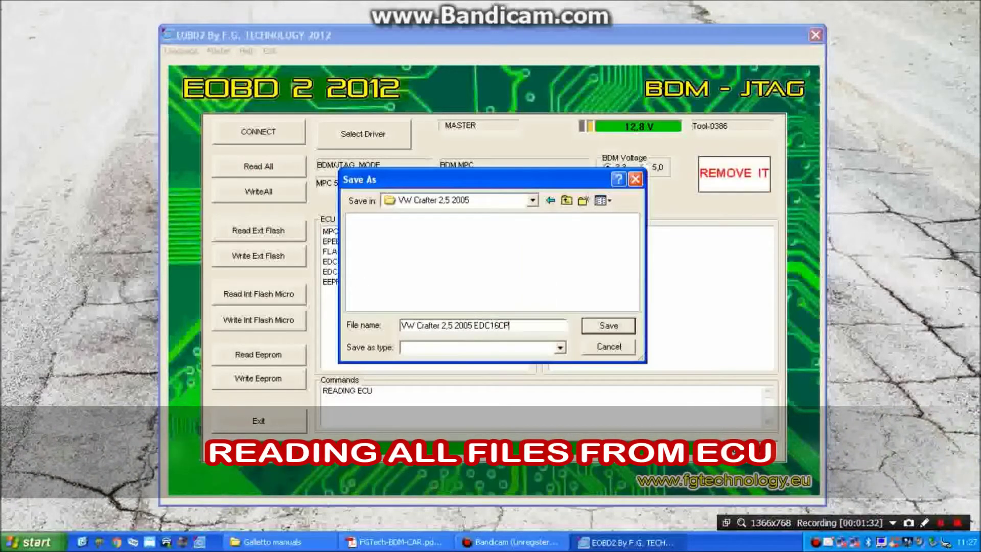
{"action": "key", "text": "Return"}
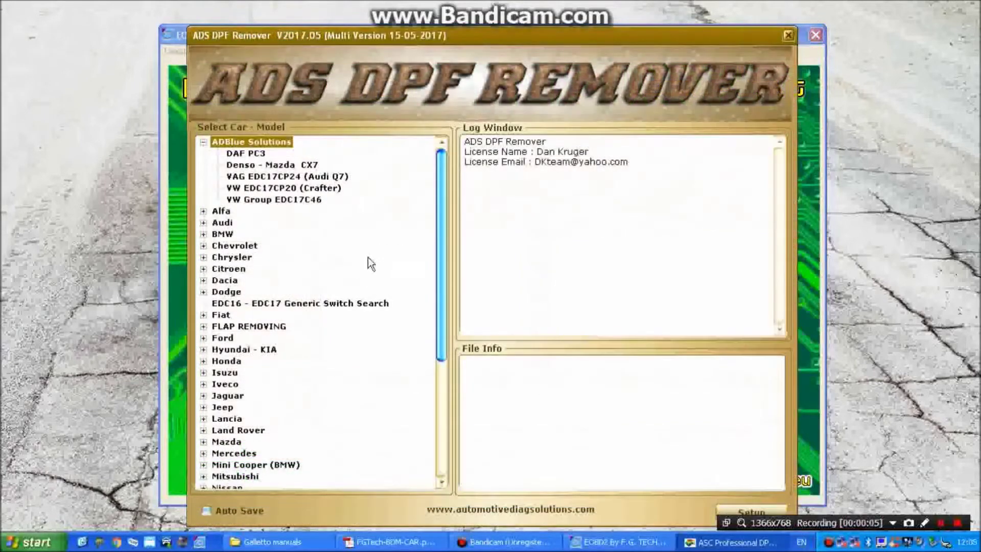
Step: In ADS DPF Remover, choose the Volkswagen model EDC16CP34-4 Crafter EGR+DPF
{"action": "left_click_drag", "start_coordinate": [437, 222], "coordinate": [440, 386]}
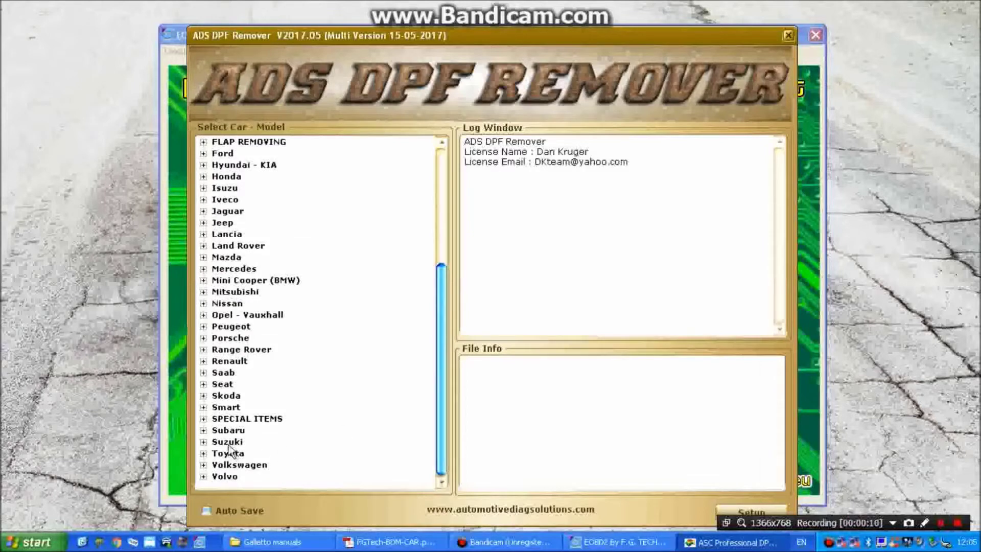
{"action": "left_click", "coordinate": [204, 464]}
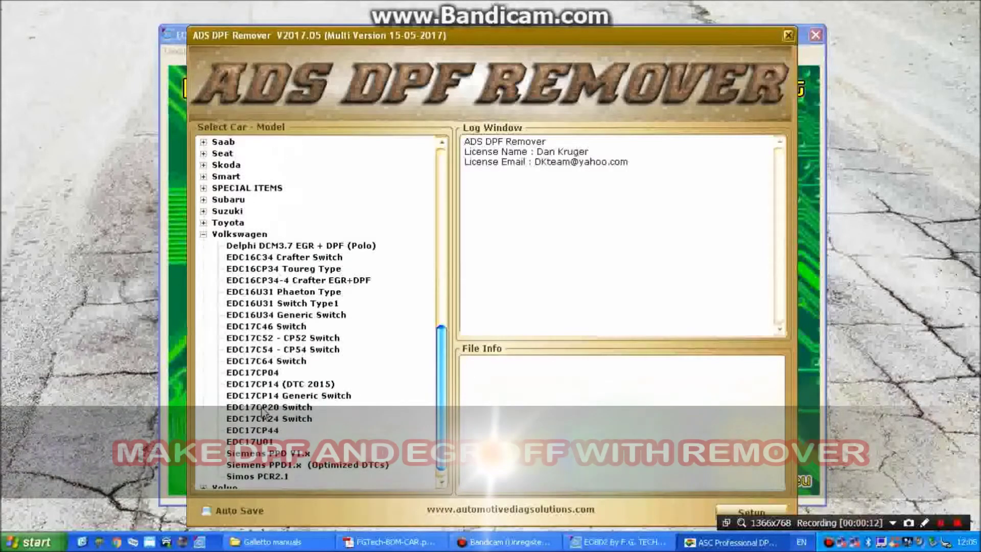
{"action": "left_click", "coordinate": [318, 279]}
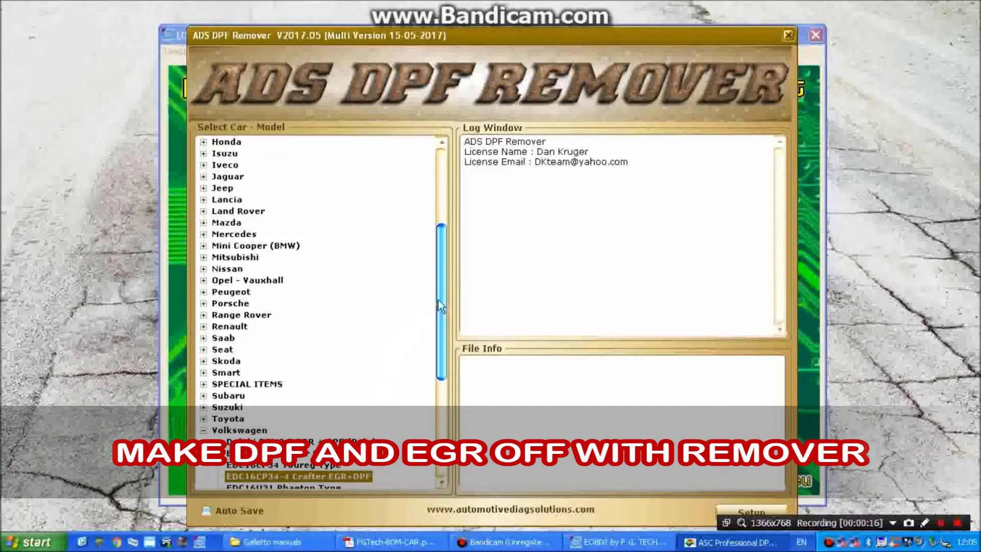
{"action": "left_click_drag", "start_coordinate": [440, 301], "coordinate": [440, 396]}
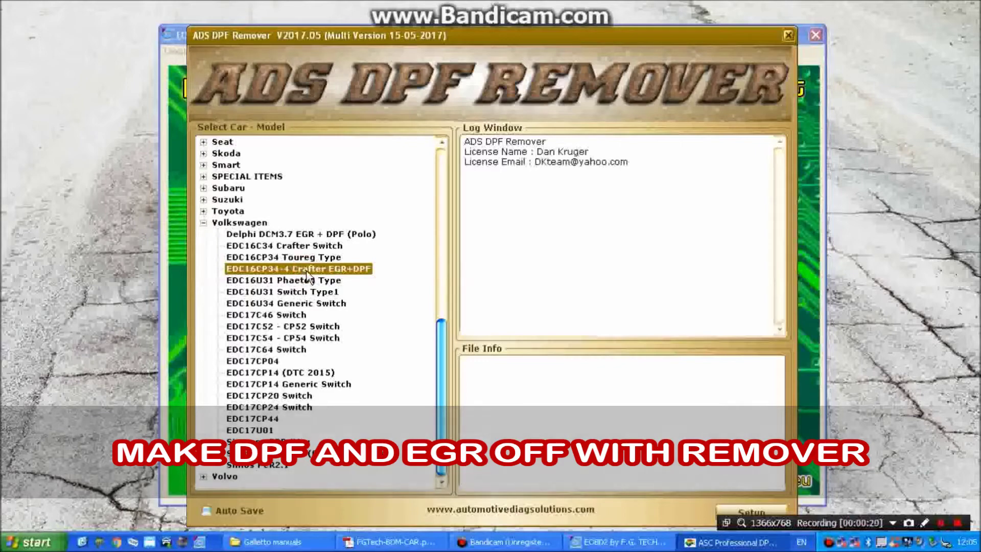
{"action": "double_click", "coordinate": [305, 271]}
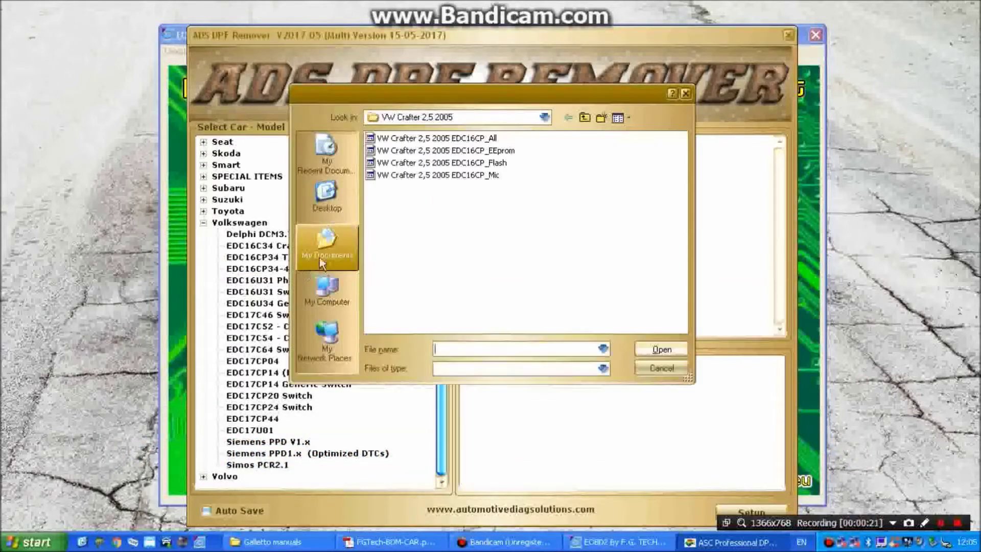
Step: Load the file VW Crafter 2,5 2005 EDC16CP_Flash and accept removing the DPF from it
{"action": "left_click", "coordinate": [437, 163]}
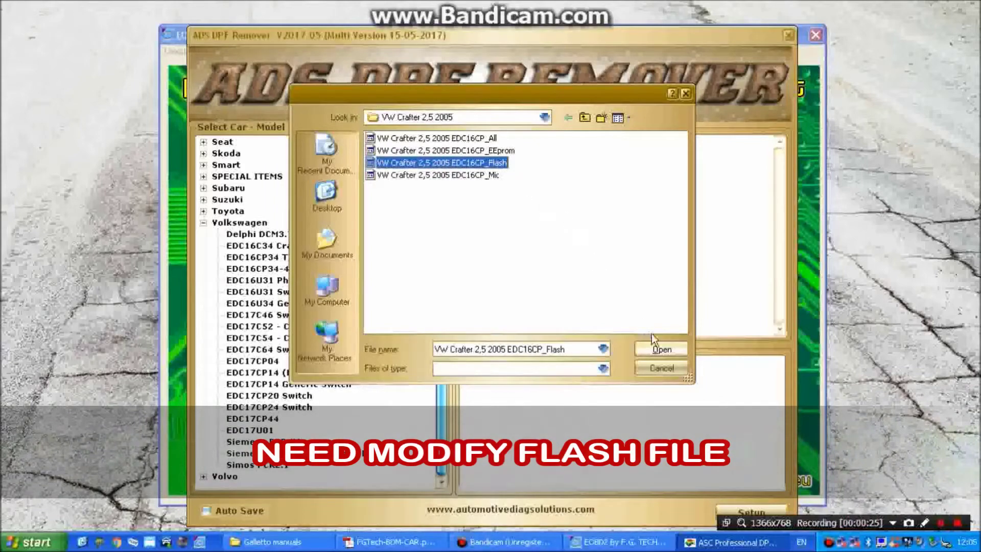
{"action": "left_click", "coordinate": [657, 350]}
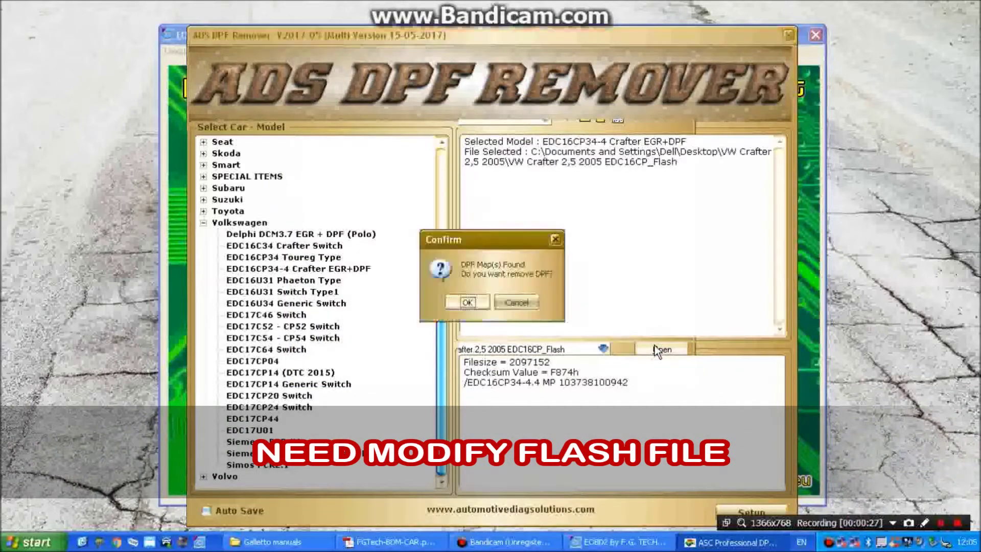
{"action": "left_click", "coordinate": [468, 302]}
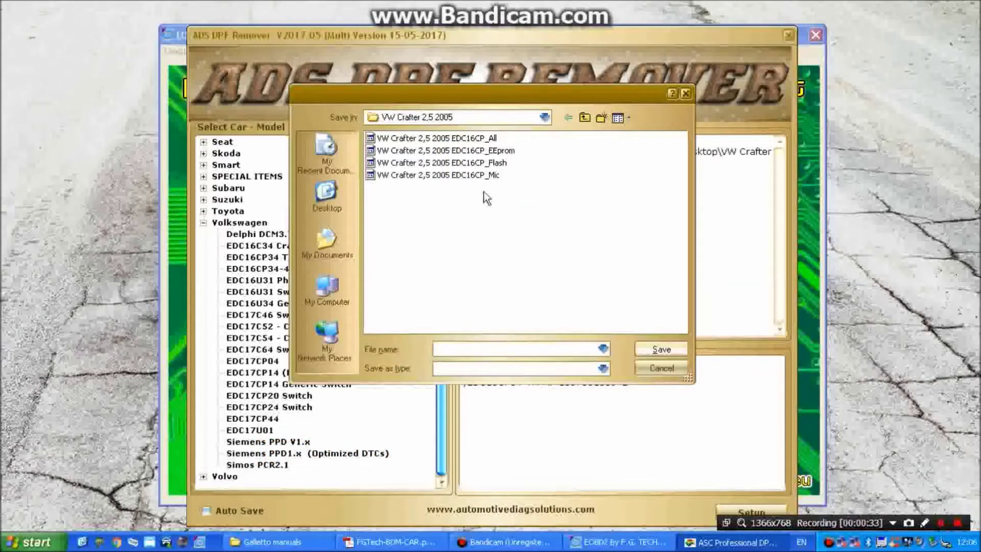
Step: Save the modified file as "VW Crafter 2,5 2005 EDC16CP_Flash EGR DPF OFF" in the VW Crafter 2,5 2005 folder and close the DPF remover
{"action": "left_click", "coordinate": [478, 162]}
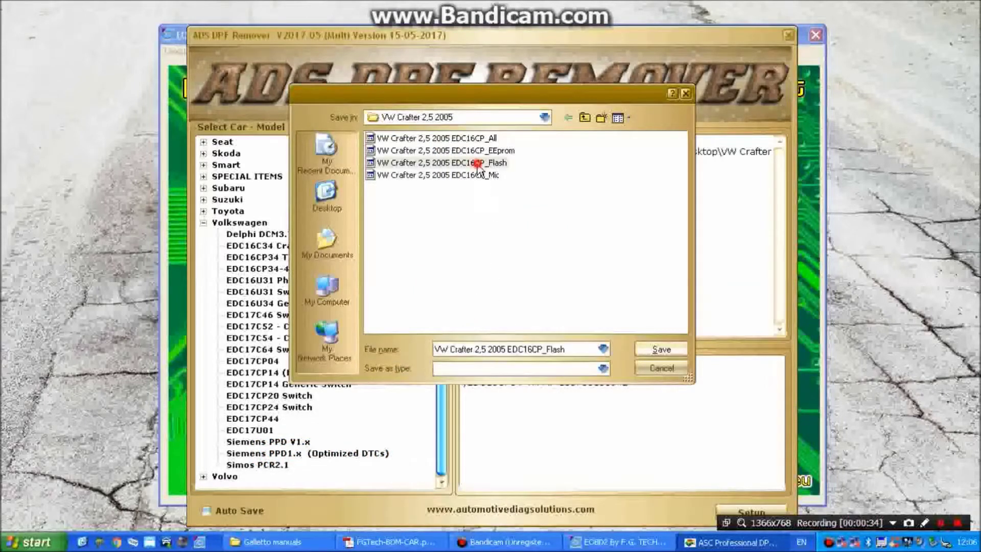
{"action": "left_click", "coordinate": [573, 349]}
{"action": "left_click", "coordinate": [565, 348]}
{"action": "type", "text": "EGR DPF O"}
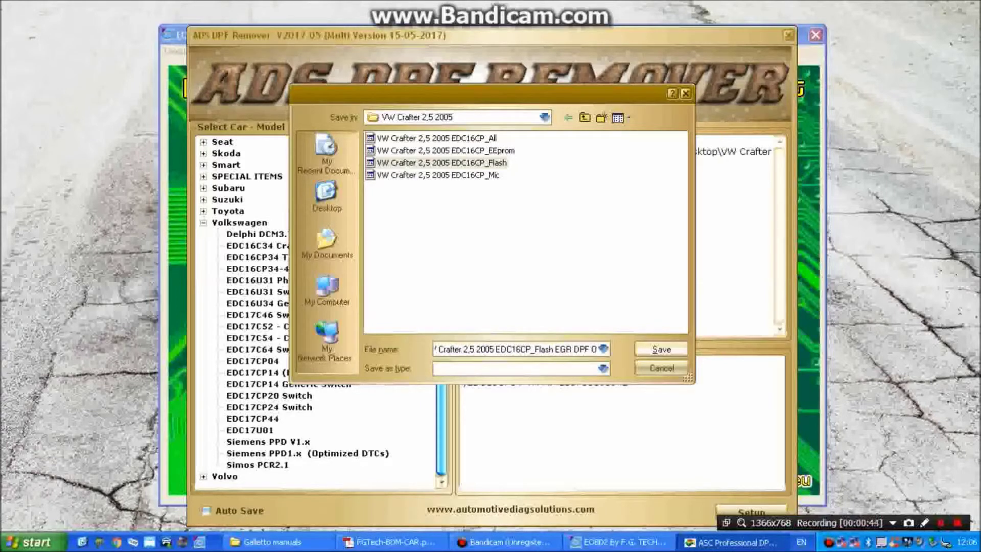
{"action": "type", "text": "FF"}
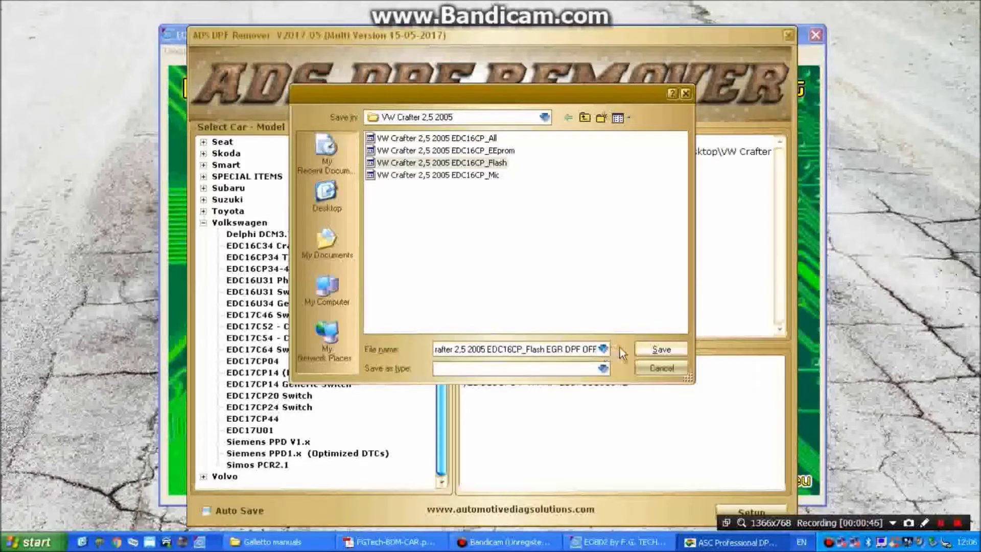
{"action": "left_click", "coordinate": [645, 346]}
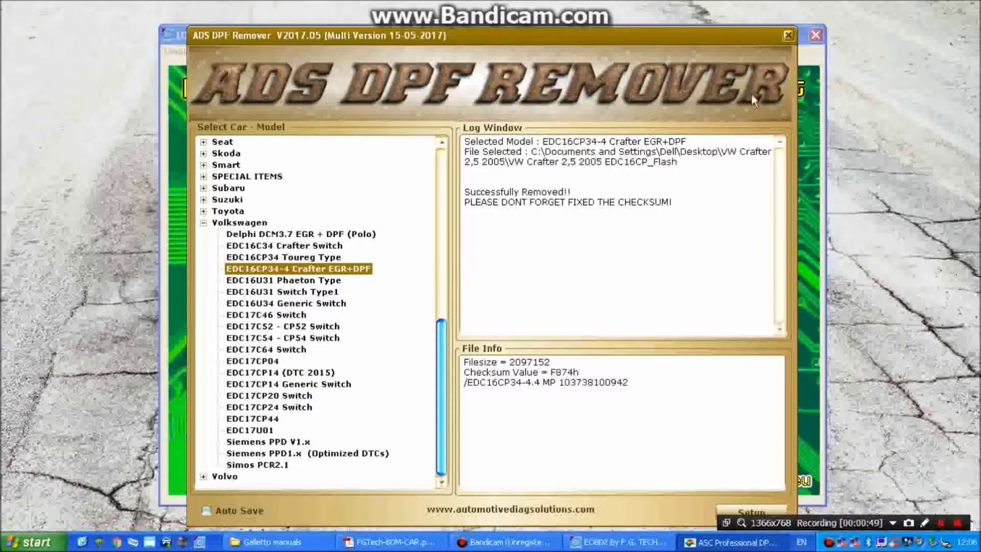
{"action": "left_click", "coordinate": [788, 35]}
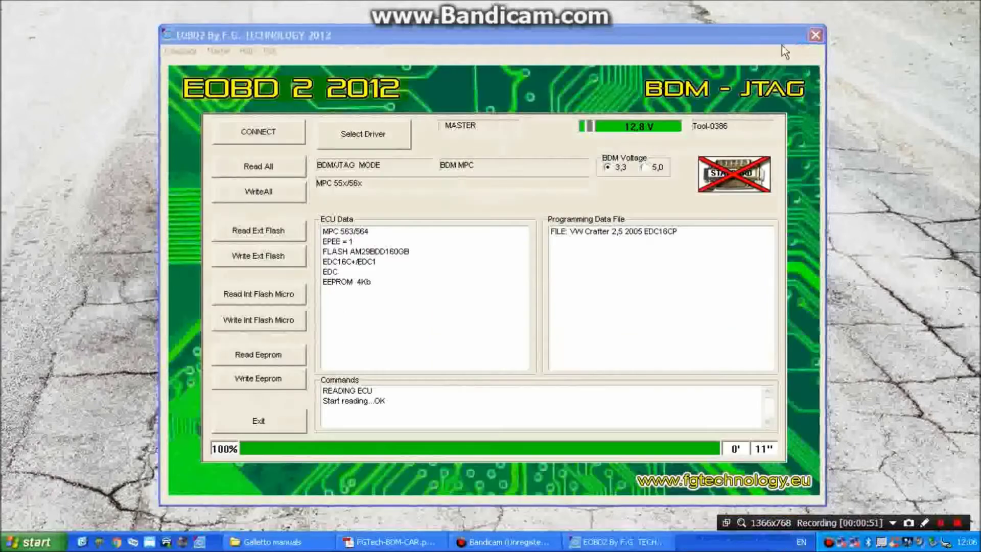
{"action": "left_click", "coordinate": [510, 314]}
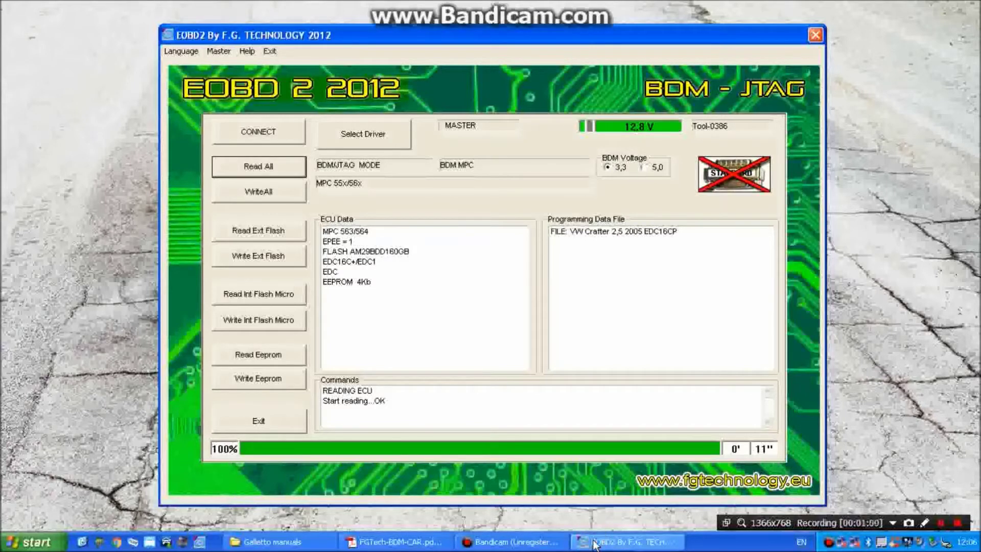
Step: In EOBD2 by F.G. Technology, write "VW Crafter 2,5 2005 EDC16CP_Flash EGR DPF OFF" to the ECU's external flash, accepting the checksum correction
{"action": "left_click", "coordinate": [266, 252]}
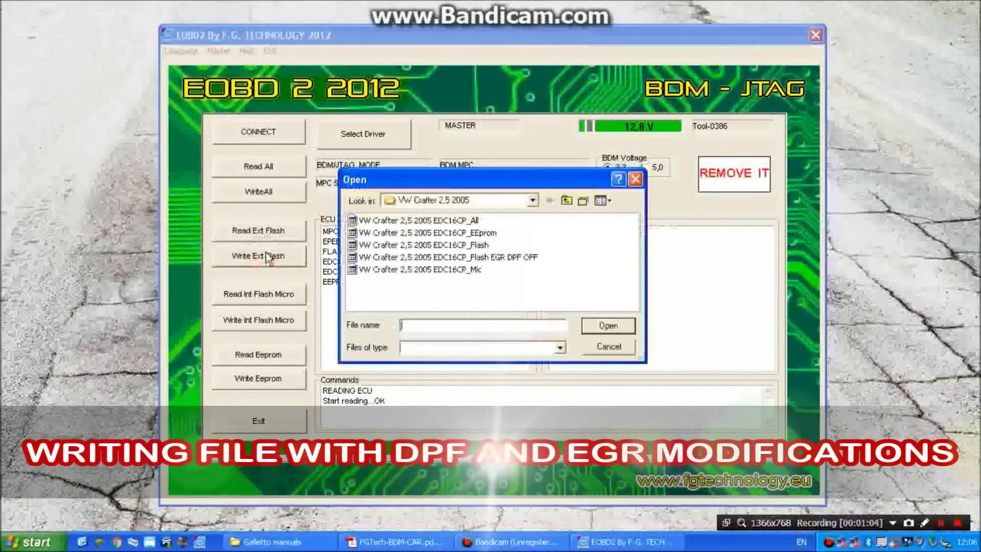
{"action": "left_click", "coordinate": [437, 257]}
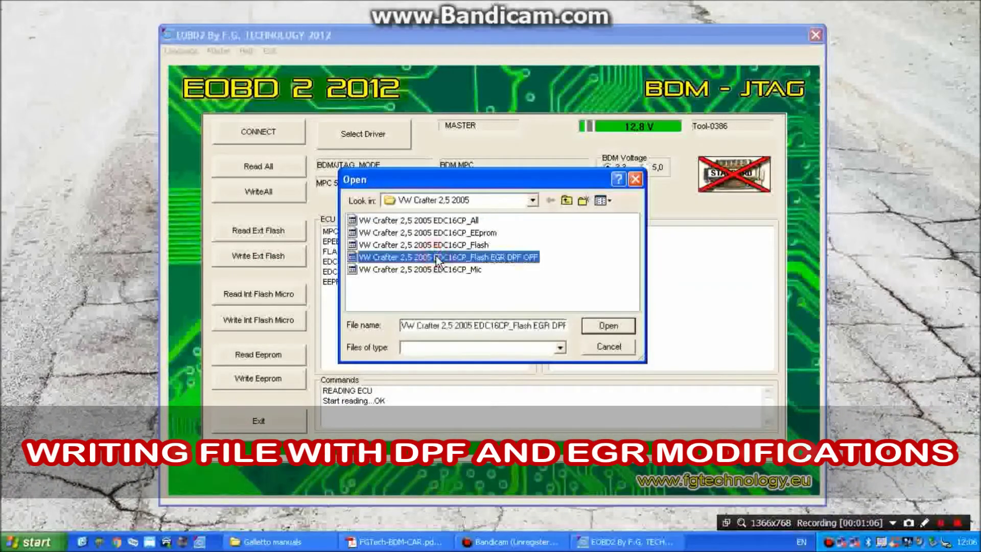
{"action": "left_click", "coordinate": [616, 324]}
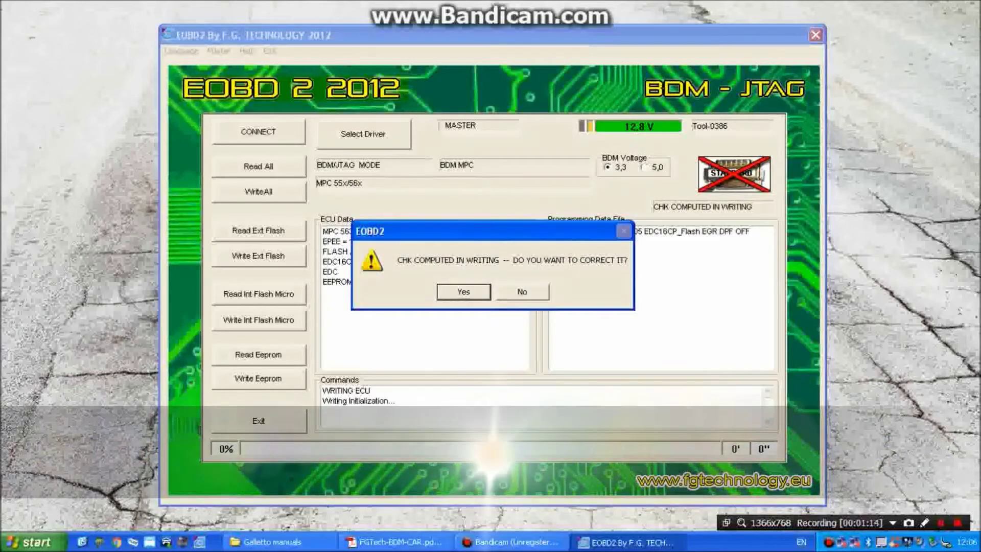
{"action": "left_click", "coordinate": [464, 292]}
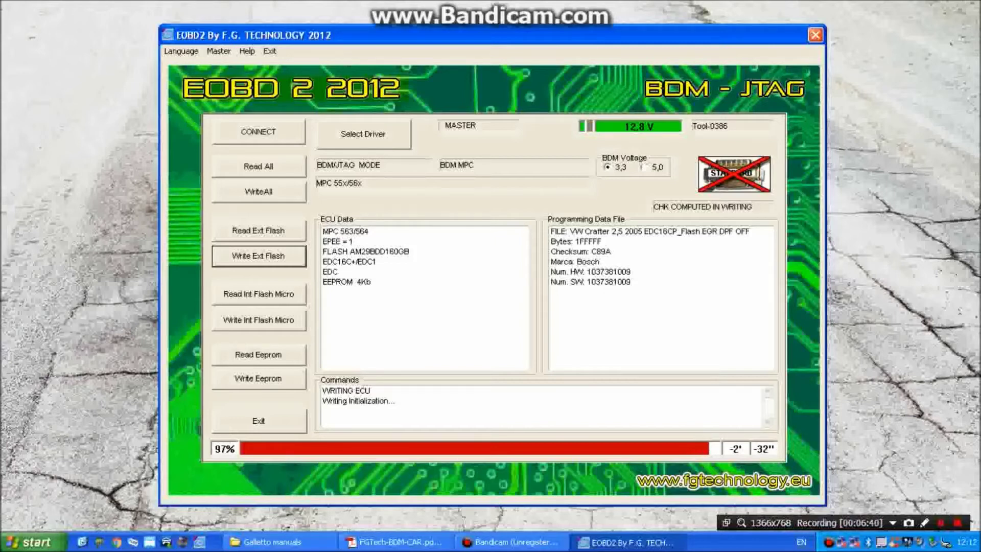
{"action": "left_click", "coordinate": [504, 307]}
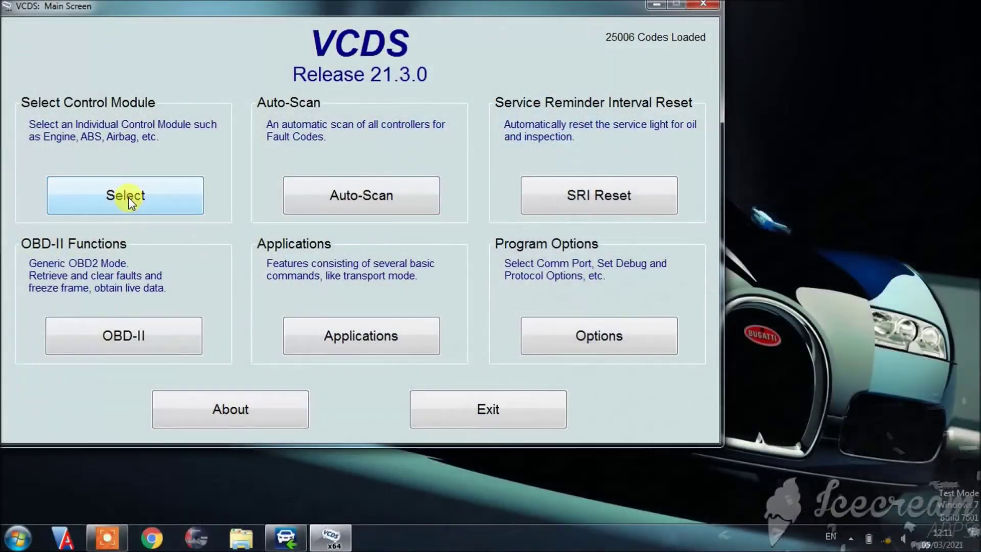
Step: In VCDS, open the LT3 engine control module and check its fault codes
{"action": "left_click", "coordinate": [125, 195]}
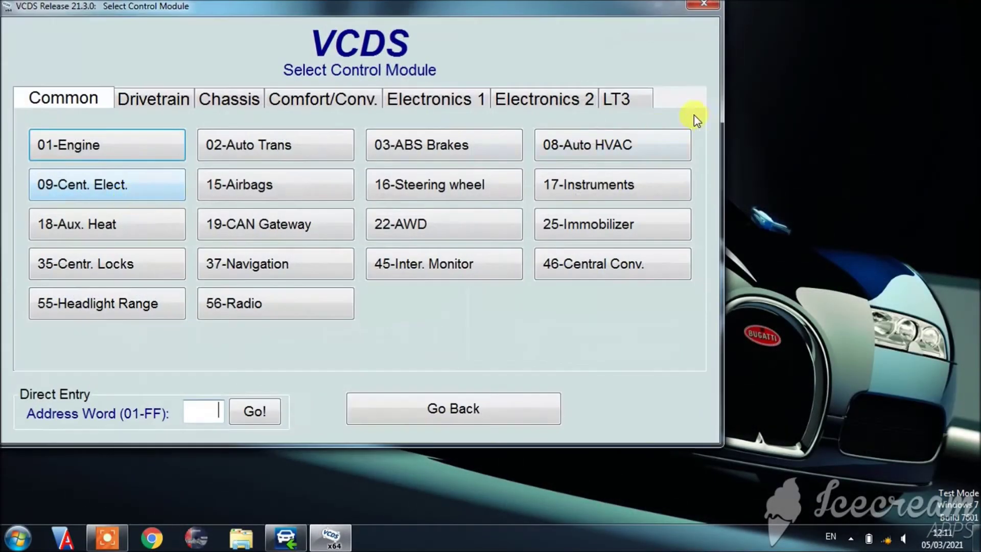
{"action": "left_click", "coordinate": [642, 100]}
{"action": "left_click", "coordinate": [64, 134]}
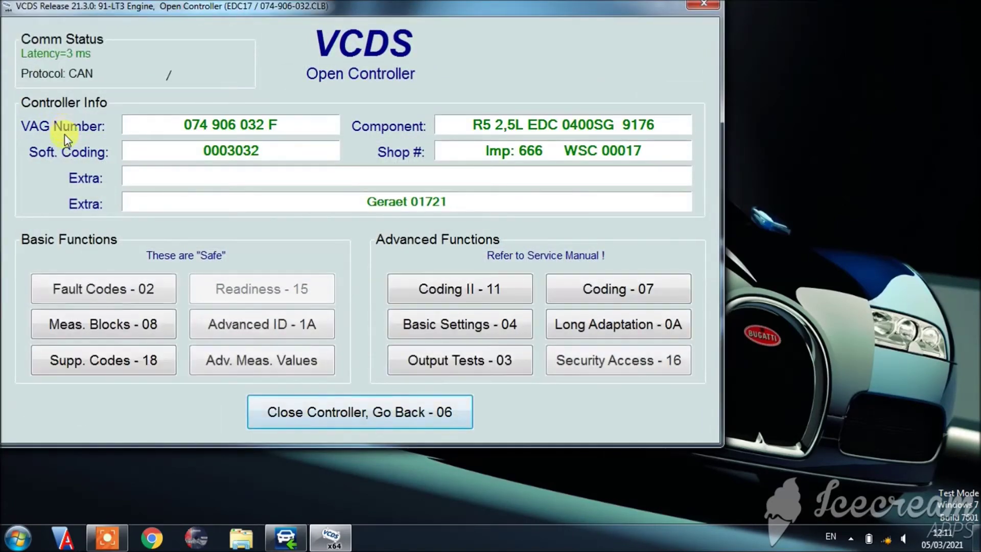
{"action": "left_click", "coordinate": [111, 278]}
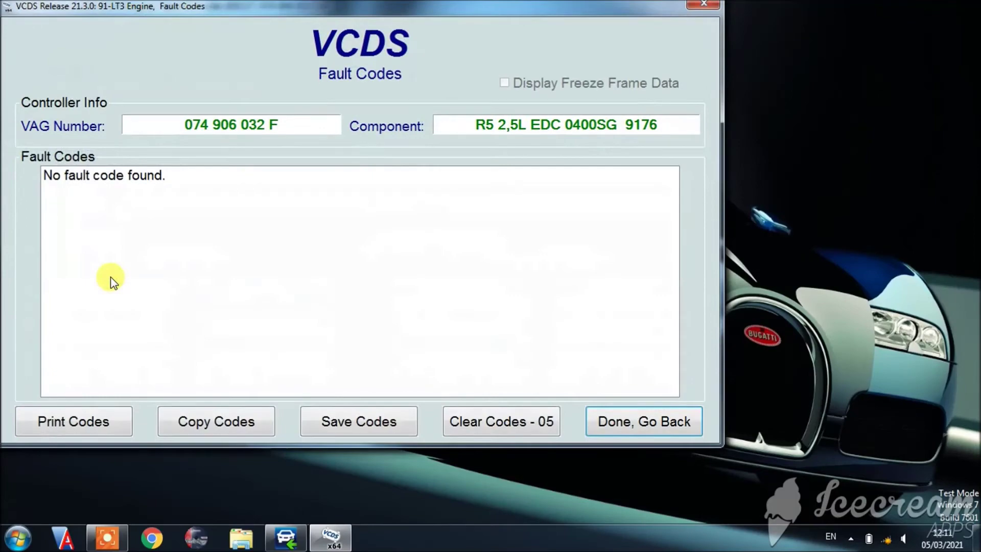
{"action": "left_click", "coordinate": [617, 412]}
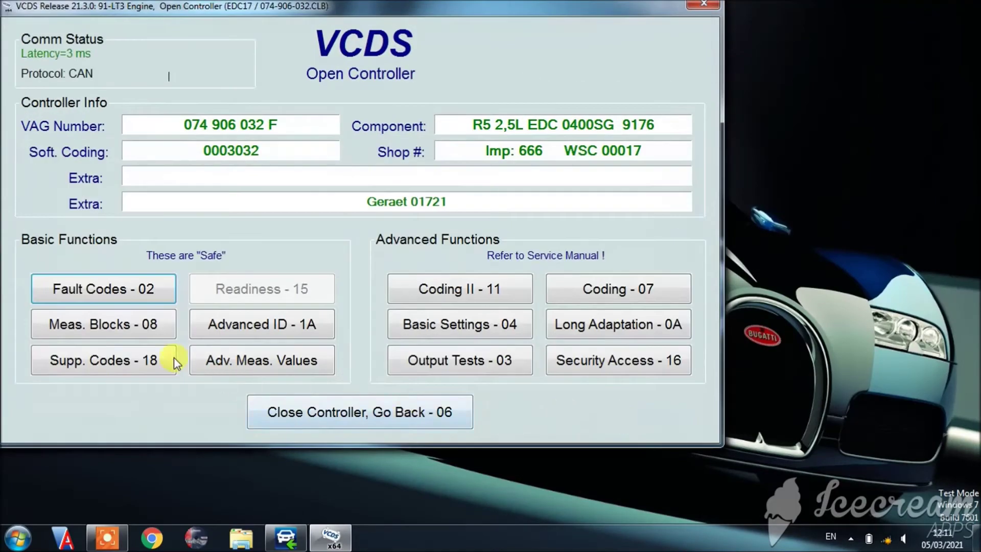
Step: Read measuring block group 003 of the LT3 engine controller to check the air mass and EGR duty cycle
{"action": "left_click", "coordinate": [134, 326]}
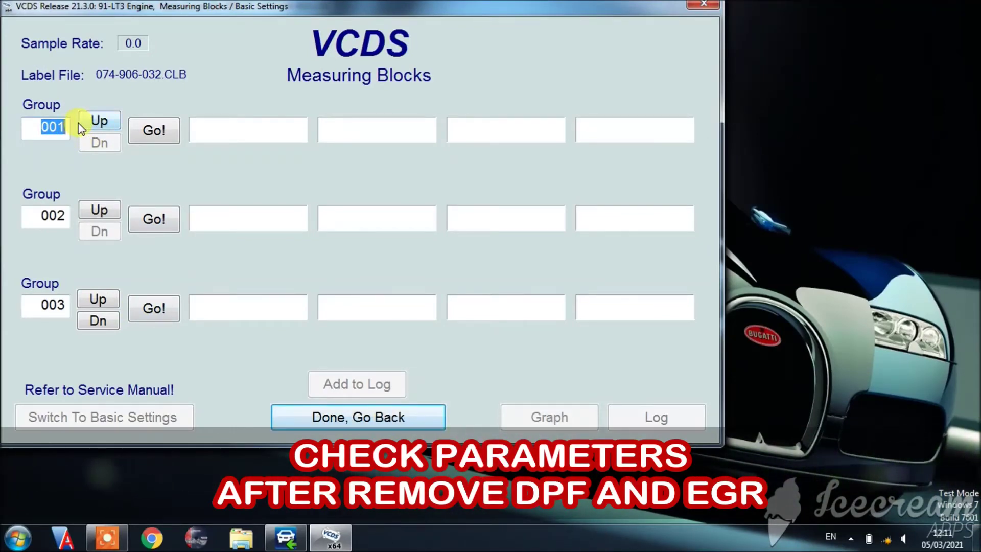
{"action": "type", "text": "3"}
{"action": "key", "text": "Return"}
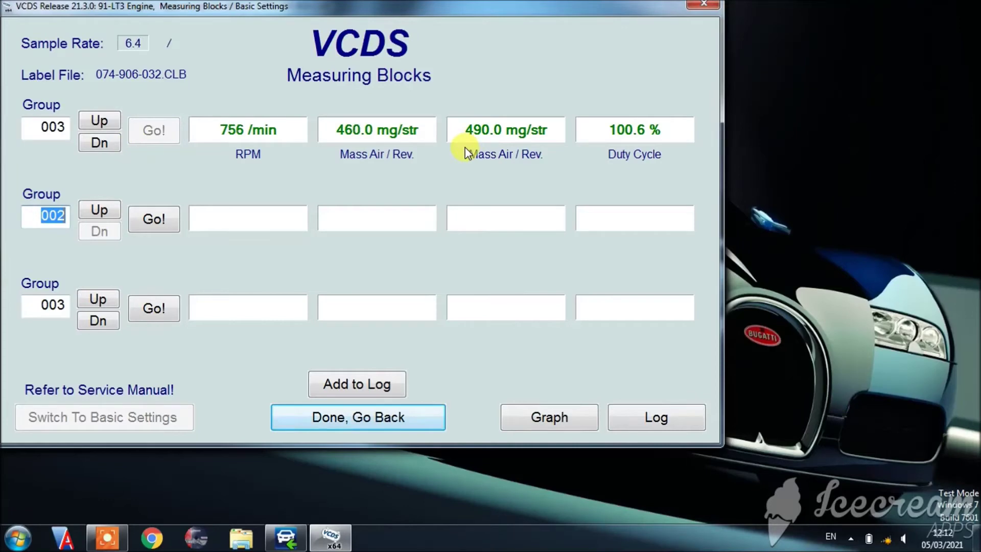
Step: Change the first measuring block group to 66
{"action": "left_click", "coordinate": [59, 125]}
{"action": "double_click", "coordinate": [60, 125]}
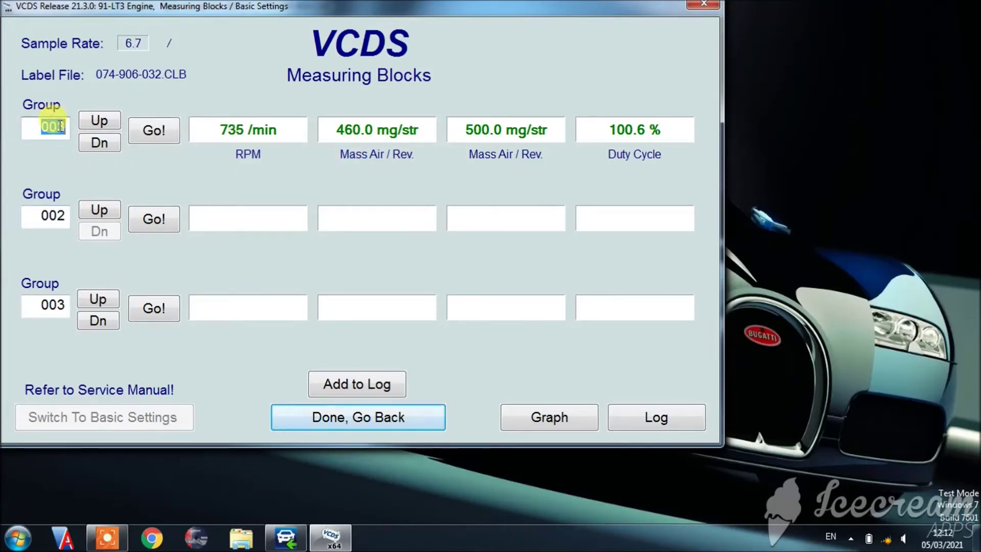
{"action": "type", "text": "66"}
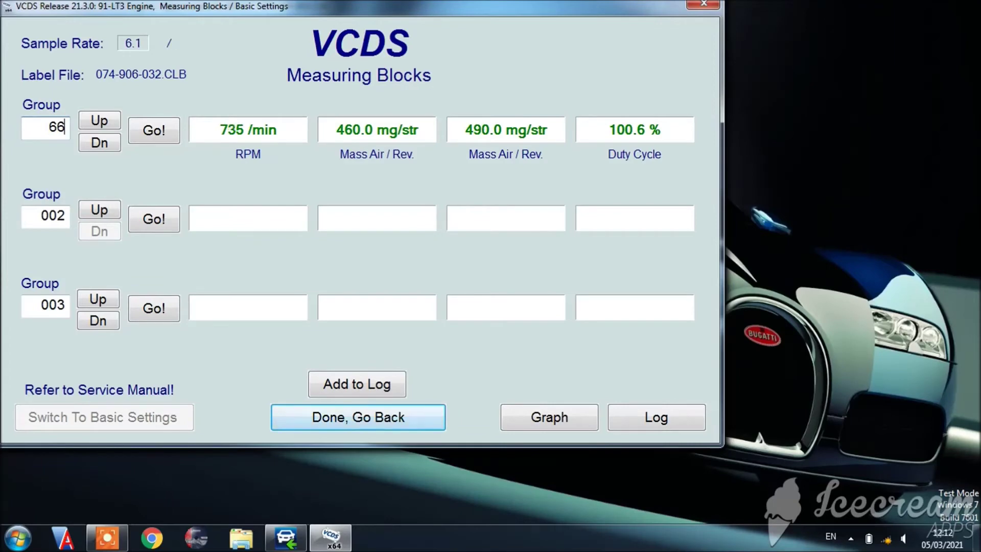